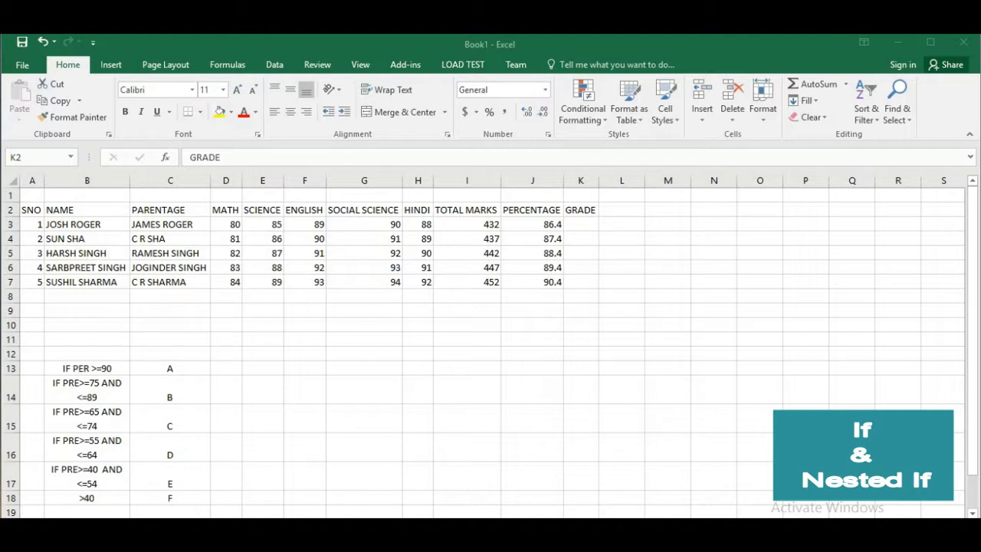
Widen the GRADE column and begin an IF formula in K3 that returns "A" when J3>=90
left_click(87, 368)
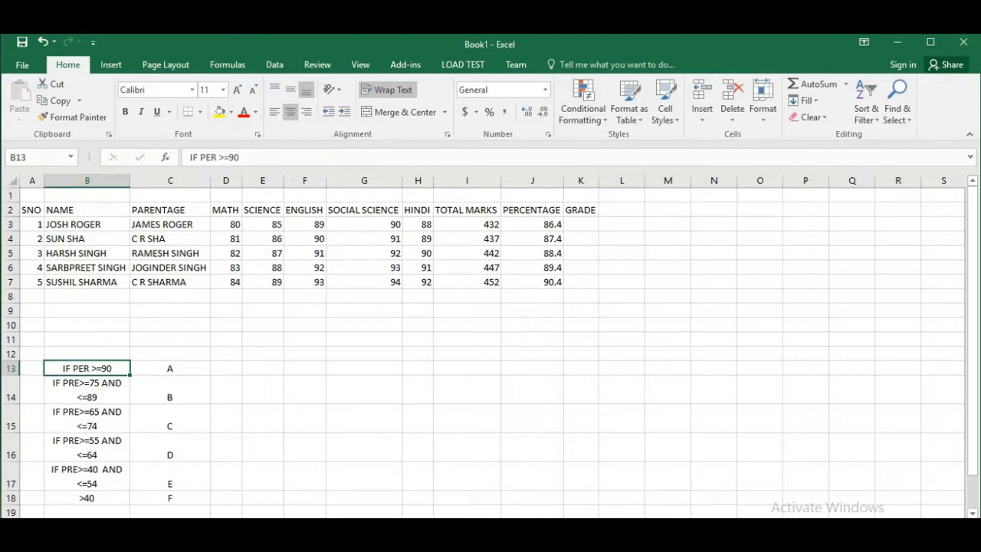
left_click_drag(598, 181, 797, 181)
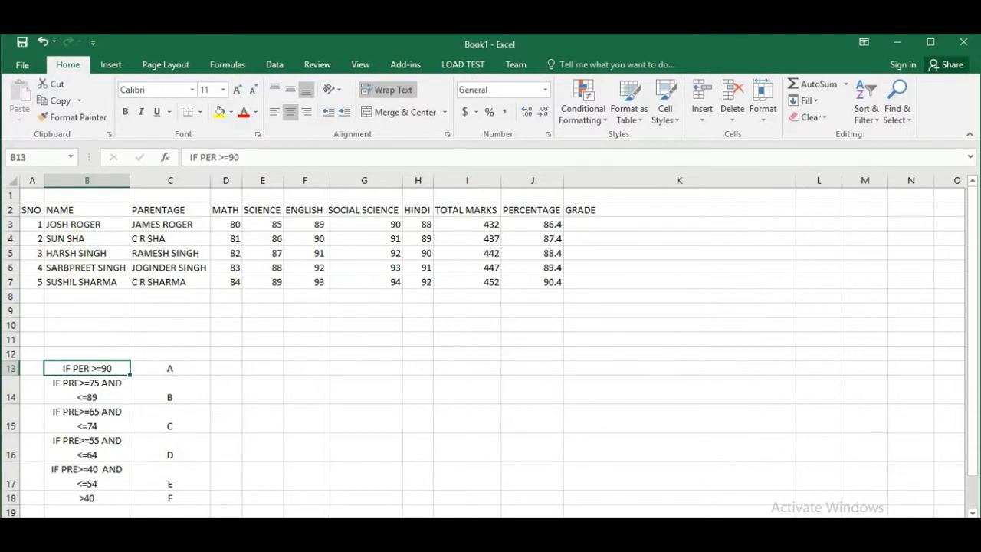
left_click(679, 225)
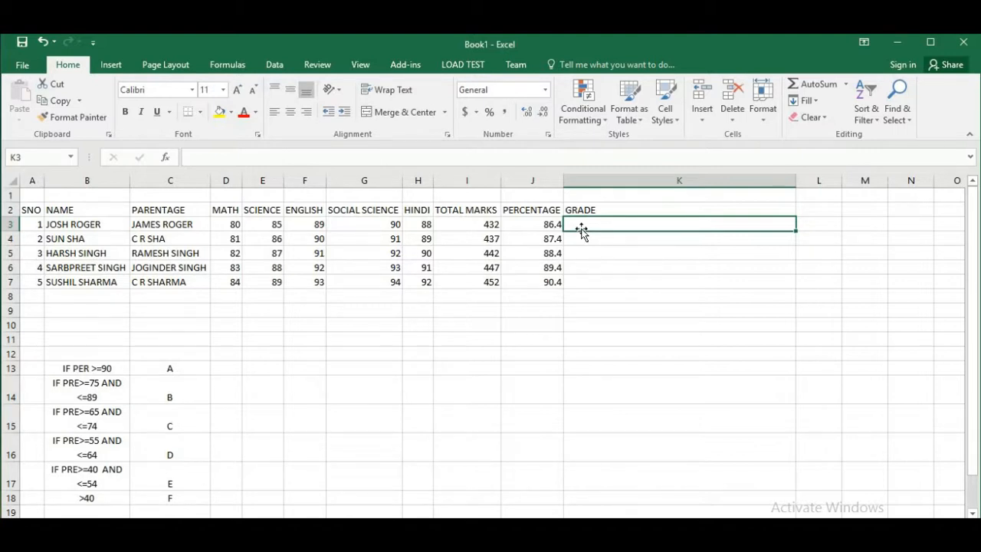
type("=")
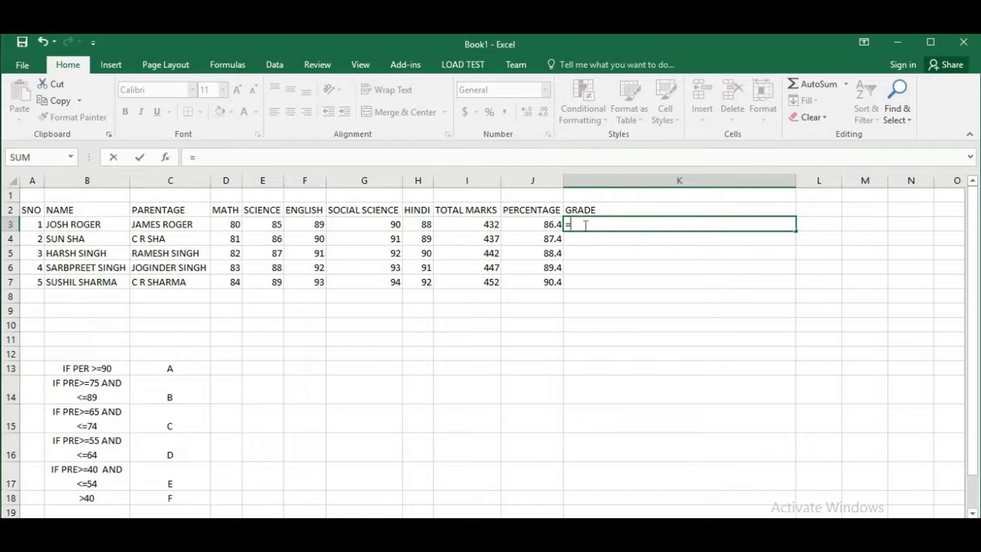
type("I")
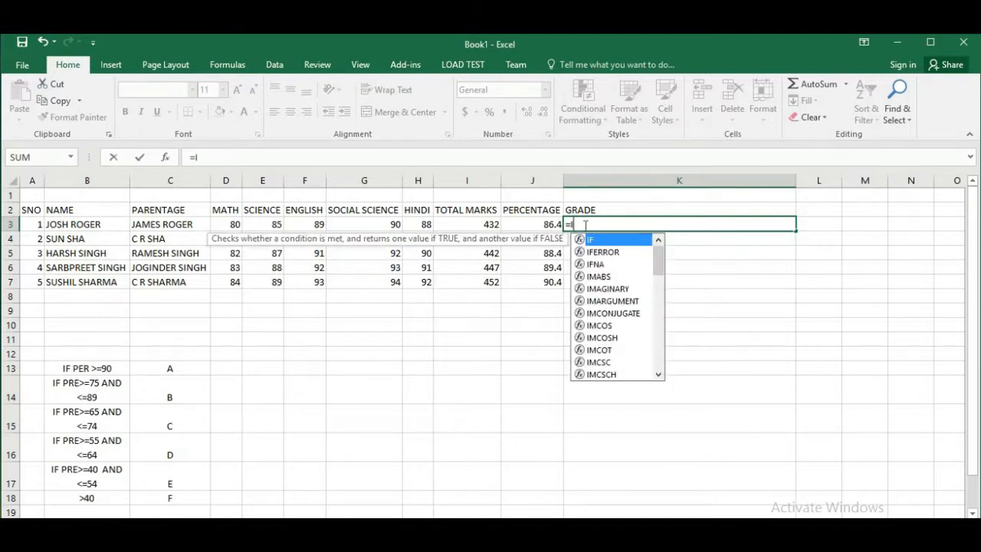
type("F(")
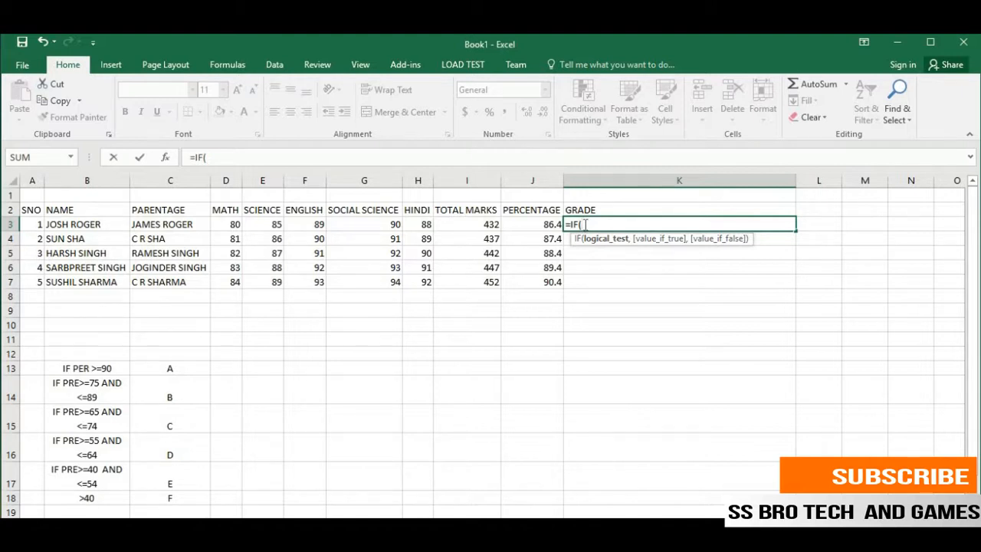
left_click(536, 223)
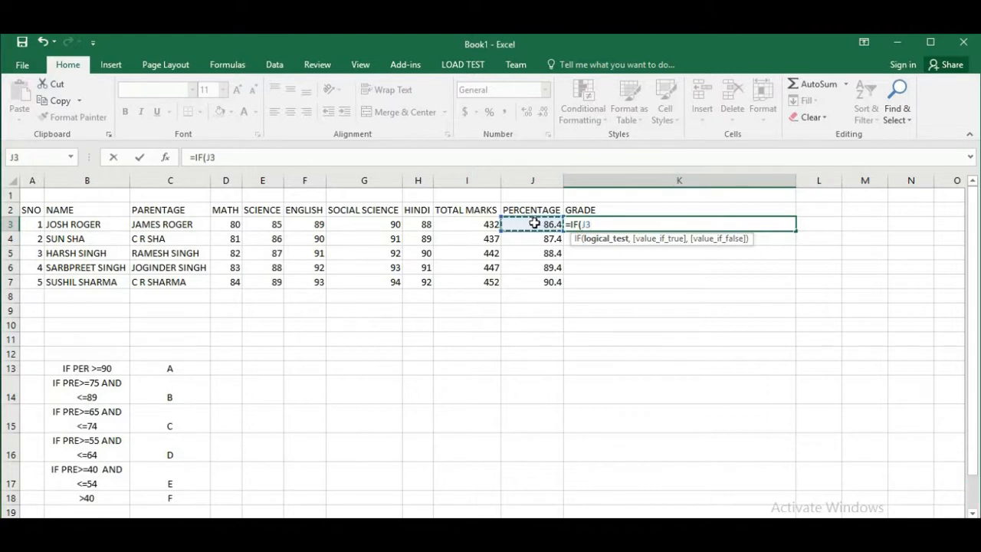
type(">=90")
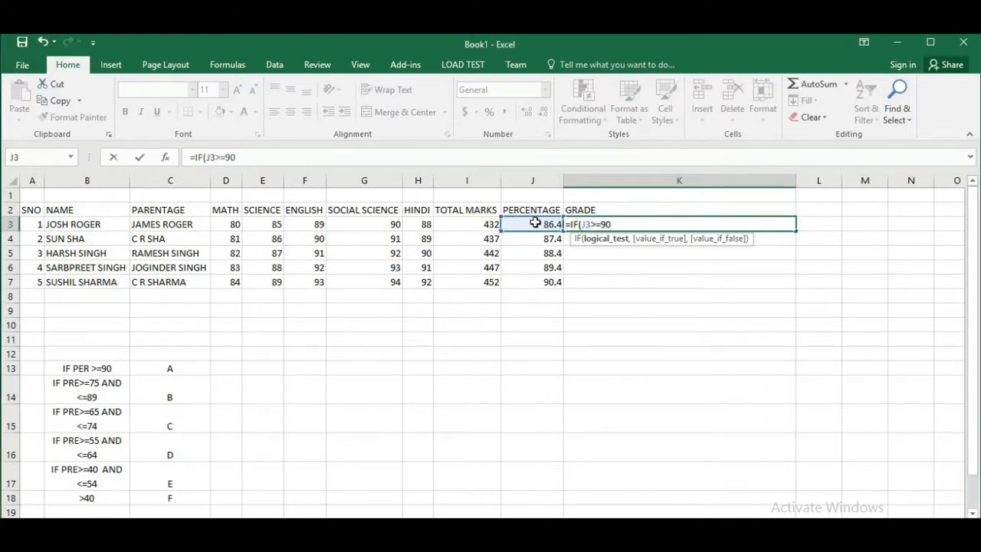
type(",")
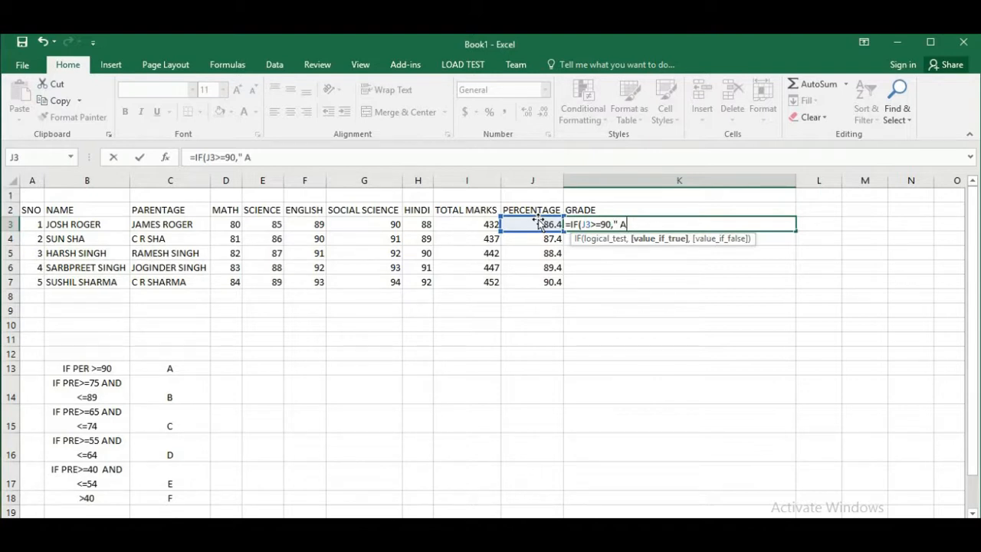
type("A")
Nest a second IF in the K3 formula that returns "B" when J3>=75
type(",")
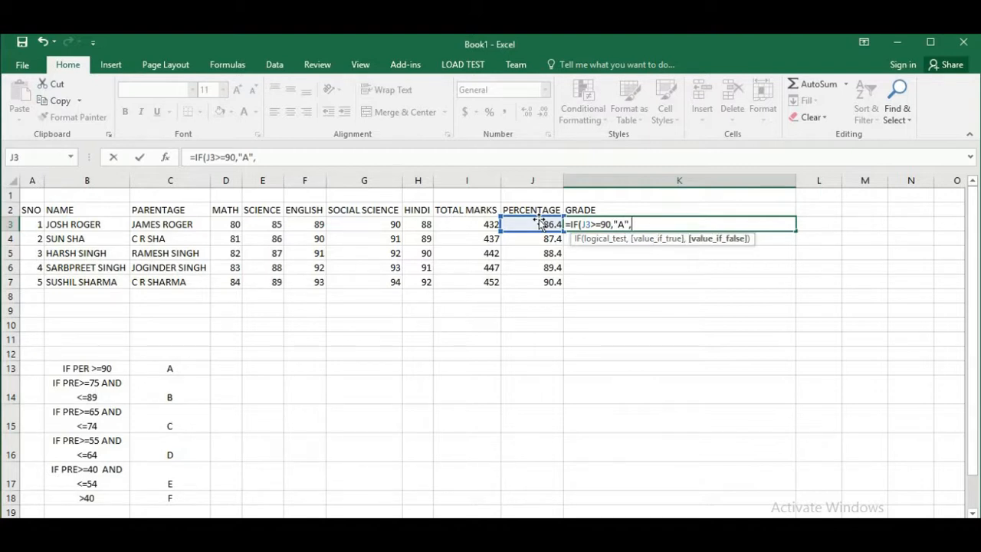
type("IF(")
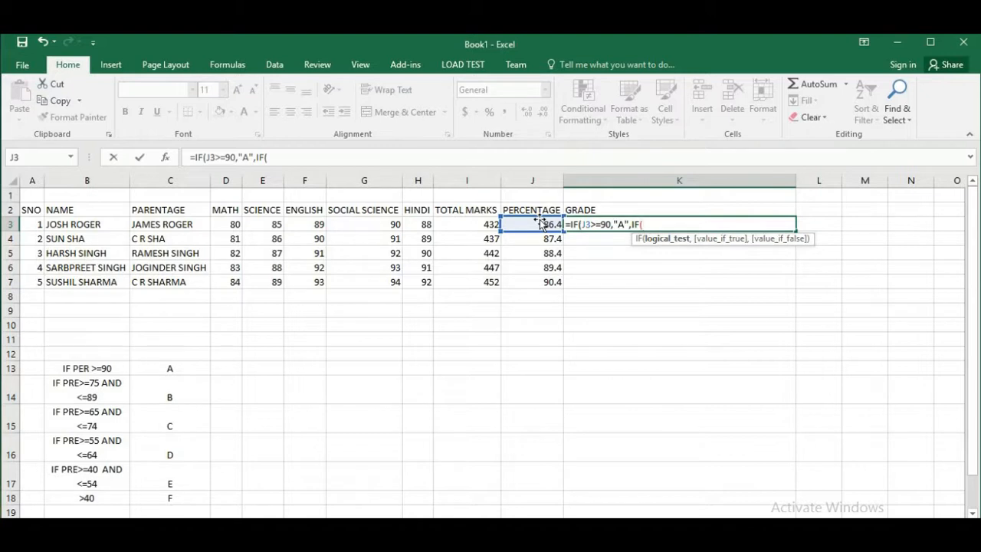
type("J3")
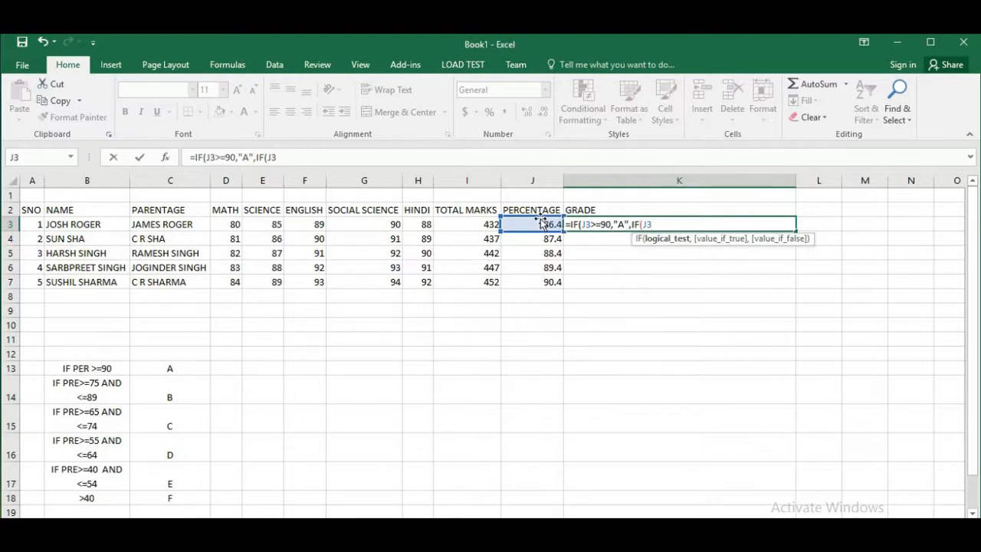
type(">=75")
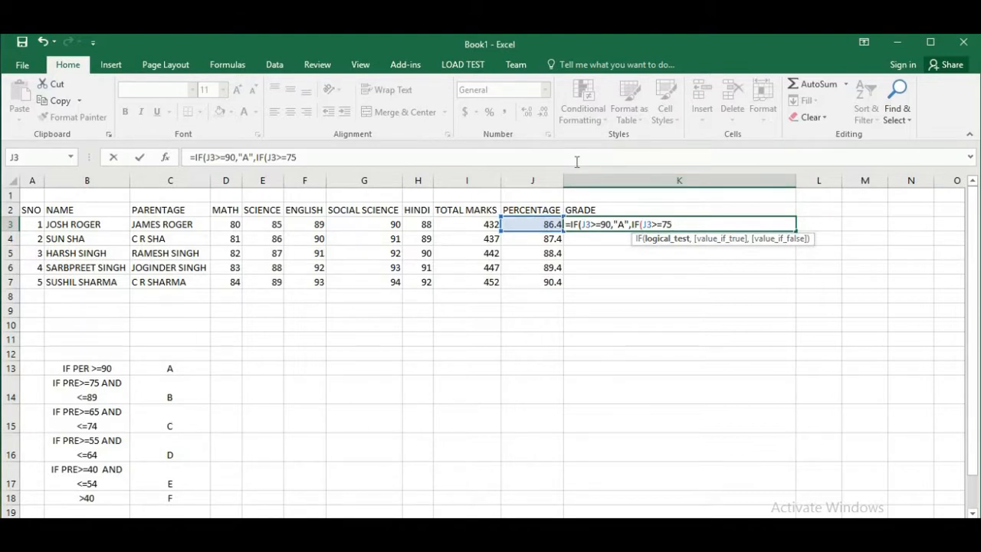
type(",\"")
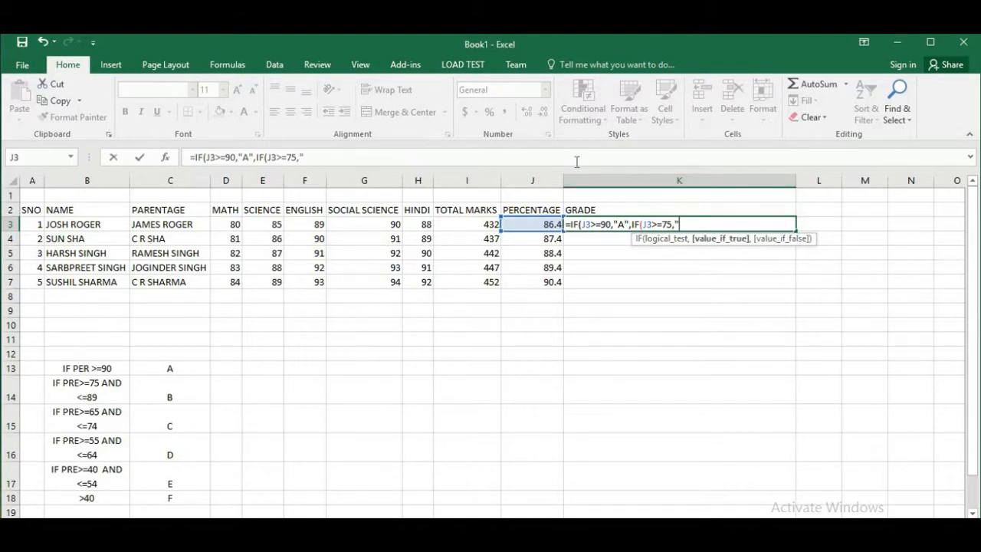
type("B\"")
type(",IF")
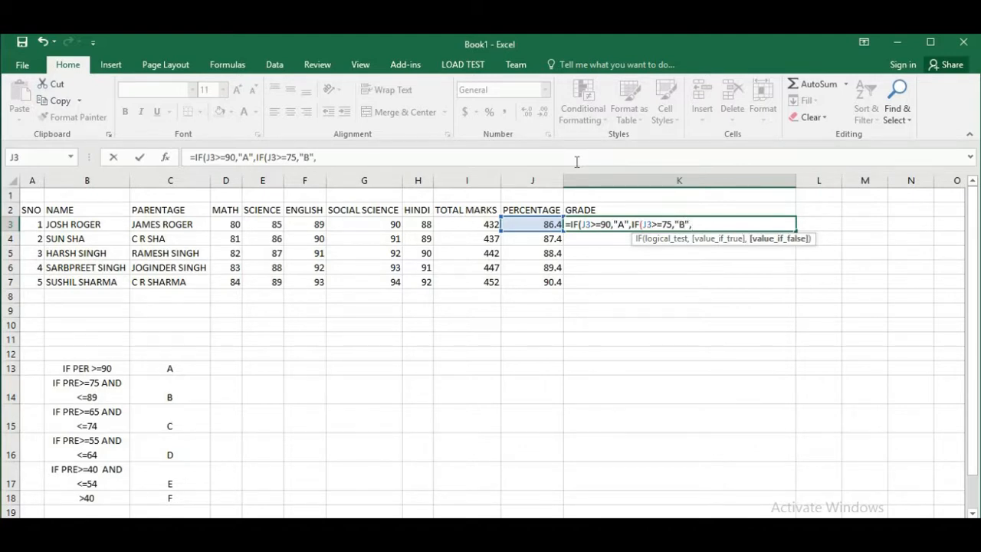
type("(")
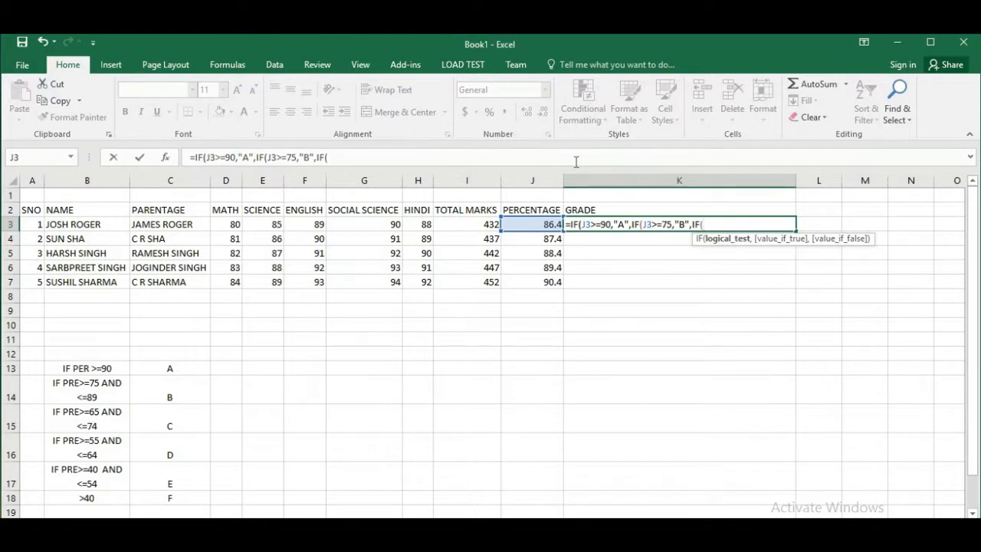
type("J3")
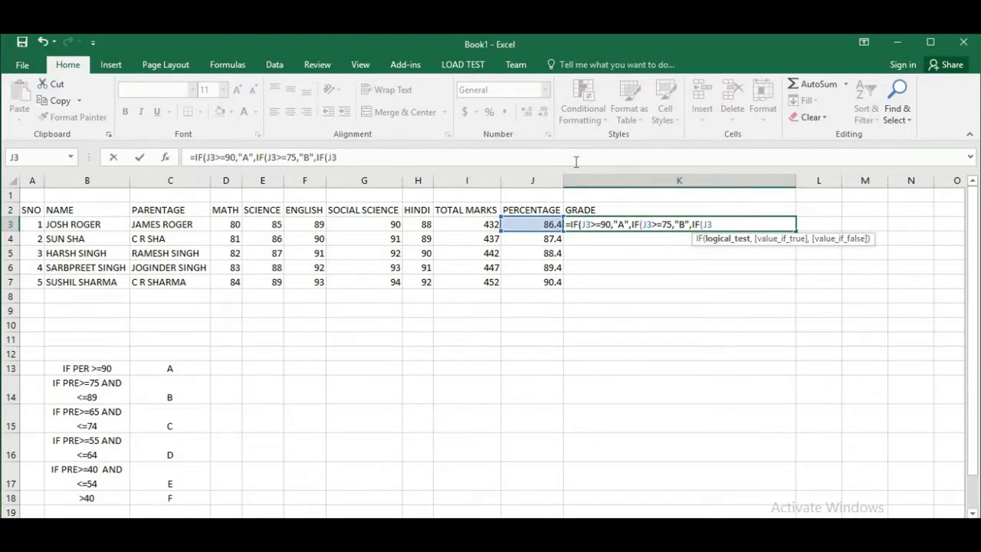
type(">=65,\"")
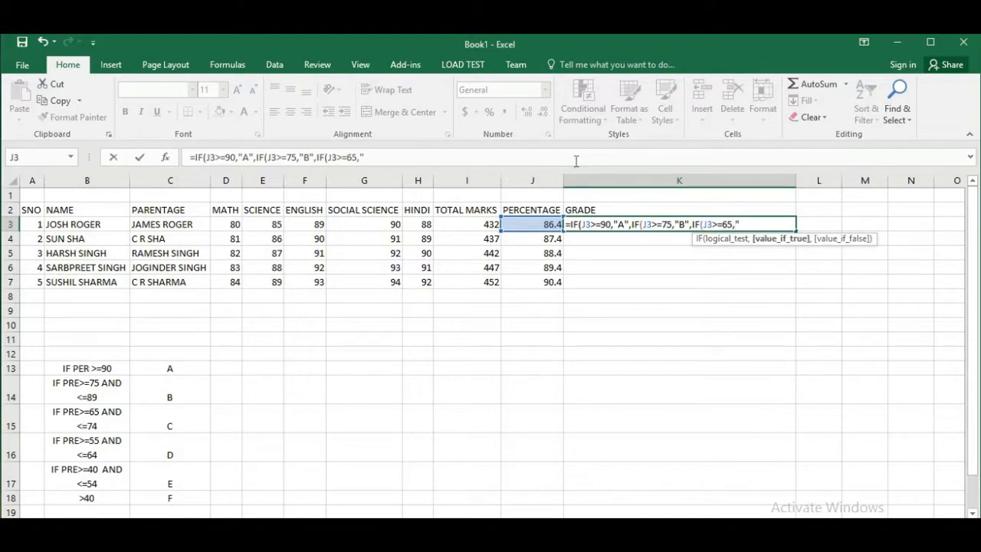
type("C\",")
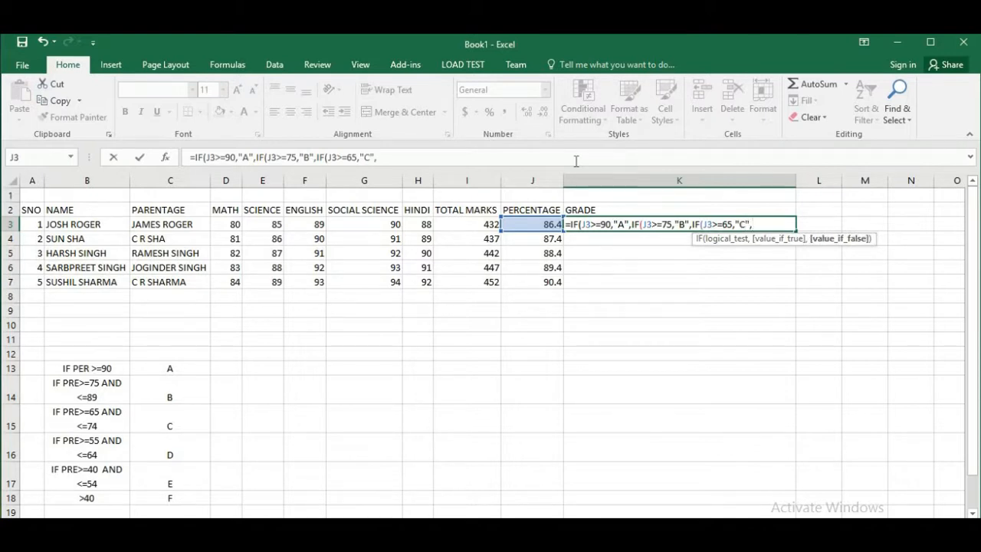
type("IF(")
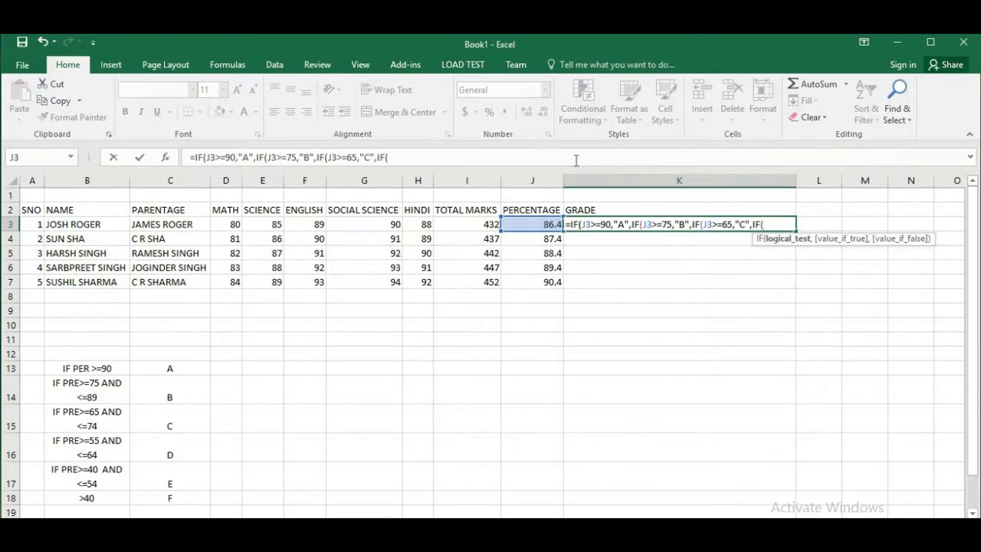
type("J3")
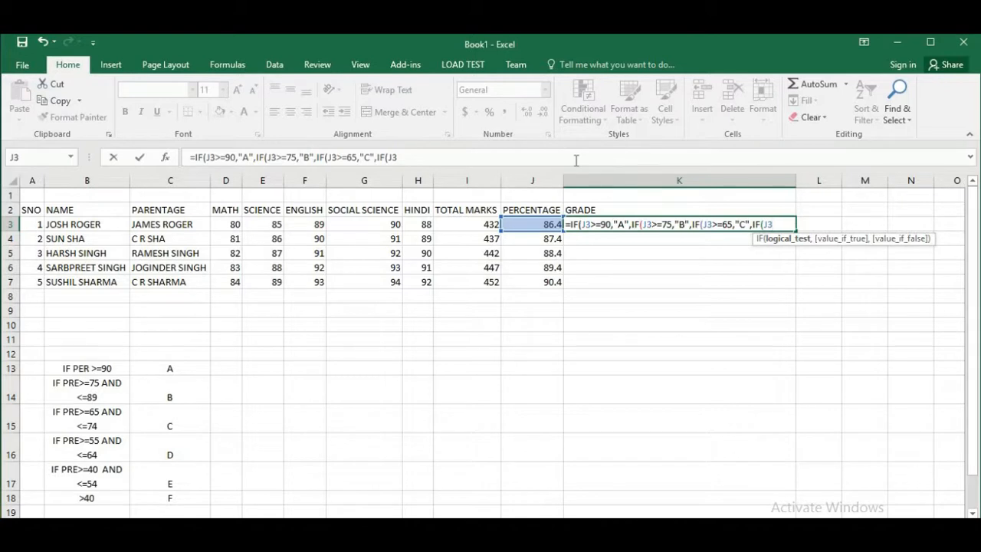
type(">=55,\"")
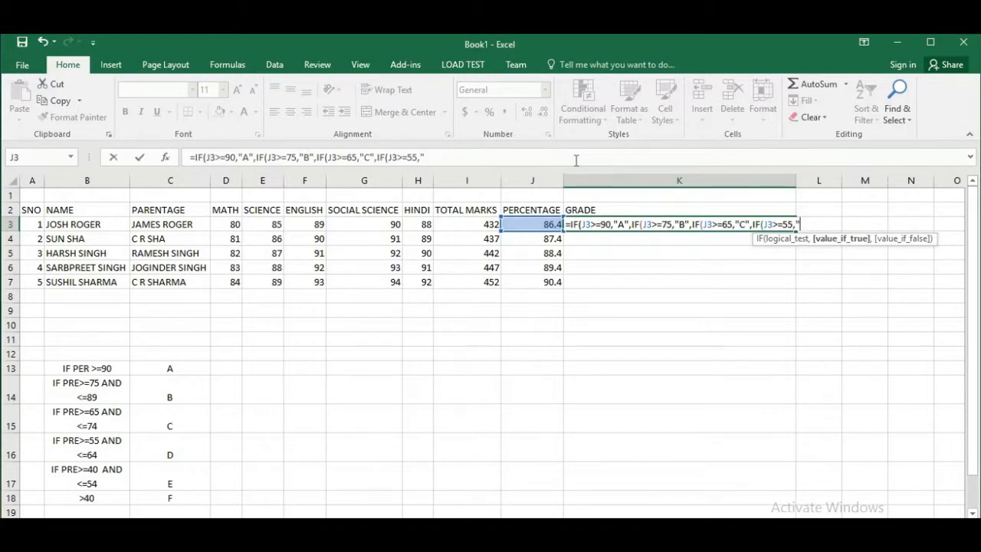
type("D\",")
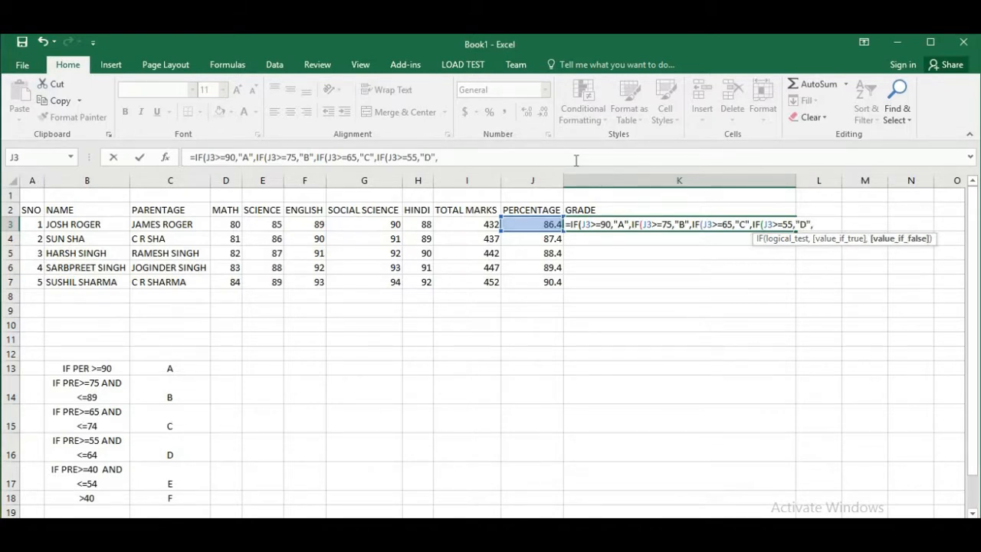
type("IF(")
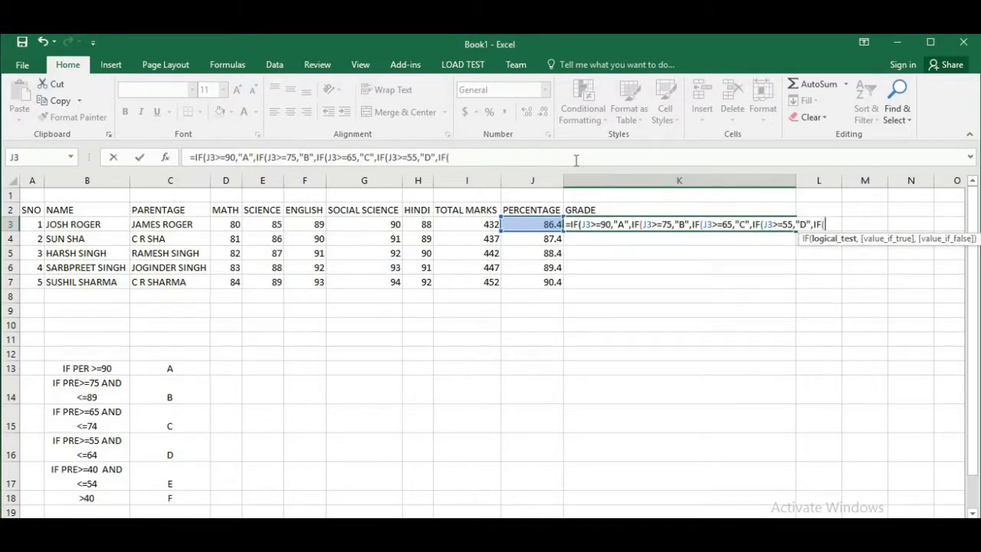
type("J3")
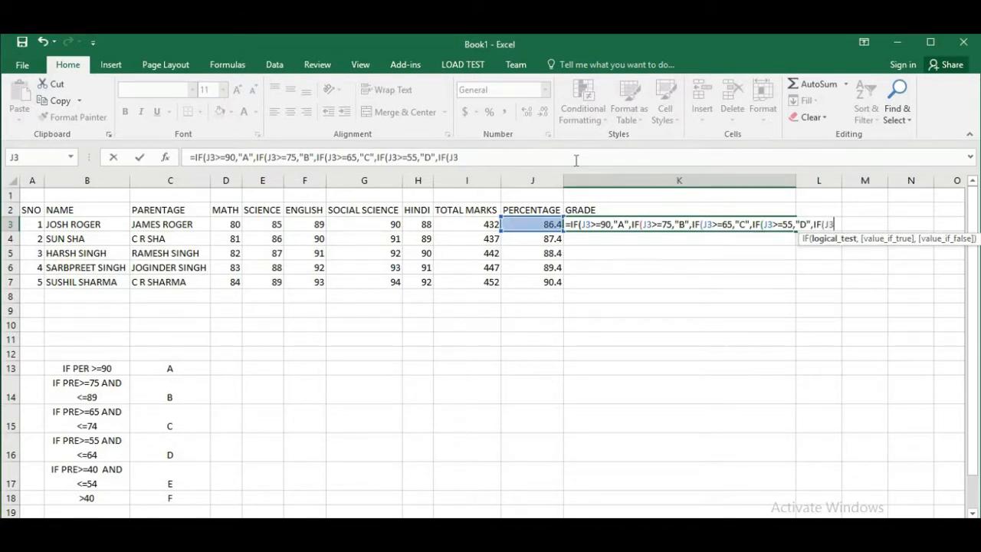
type(">=45,\"")
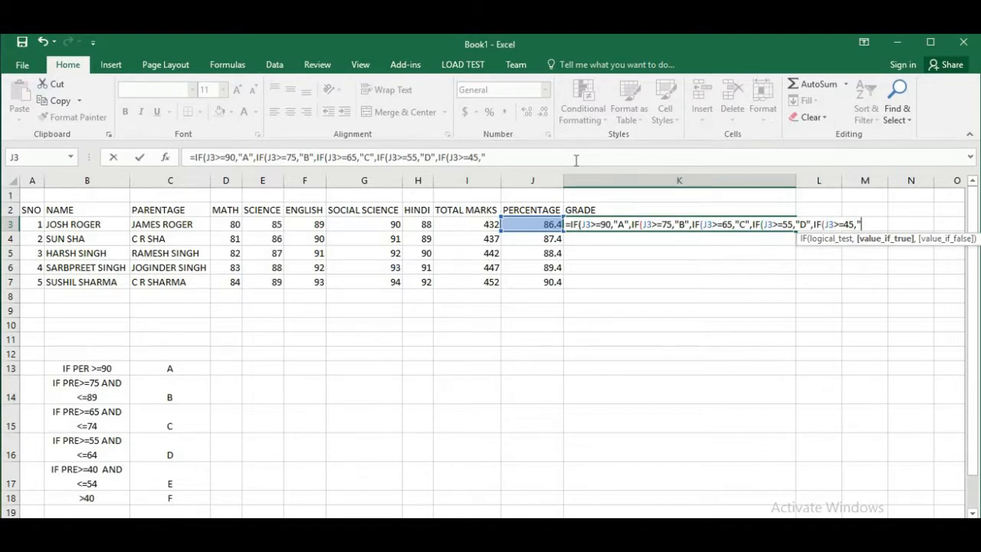
type("E\"")
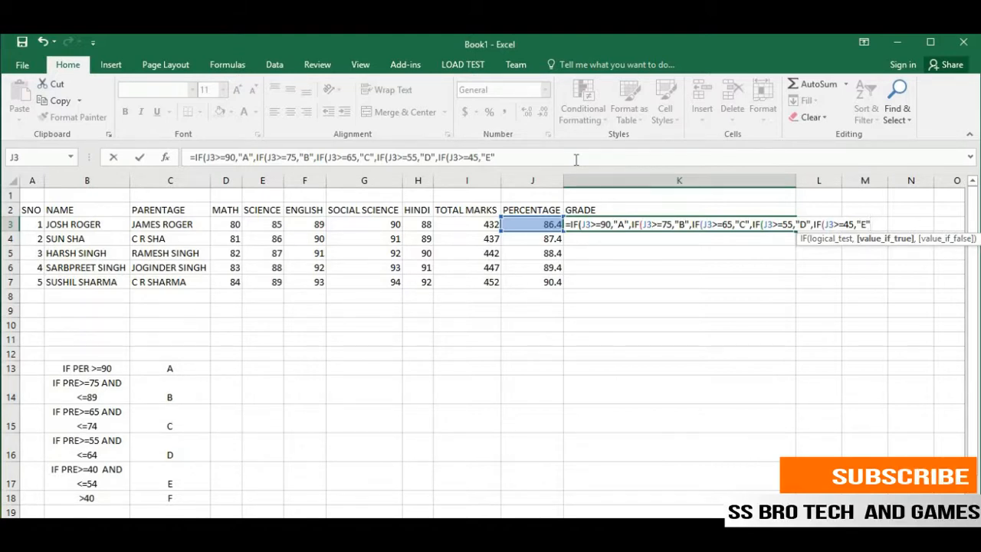
Try to commit the K3 formula without closing parentheses, and decline the suggested correction
key("Return")
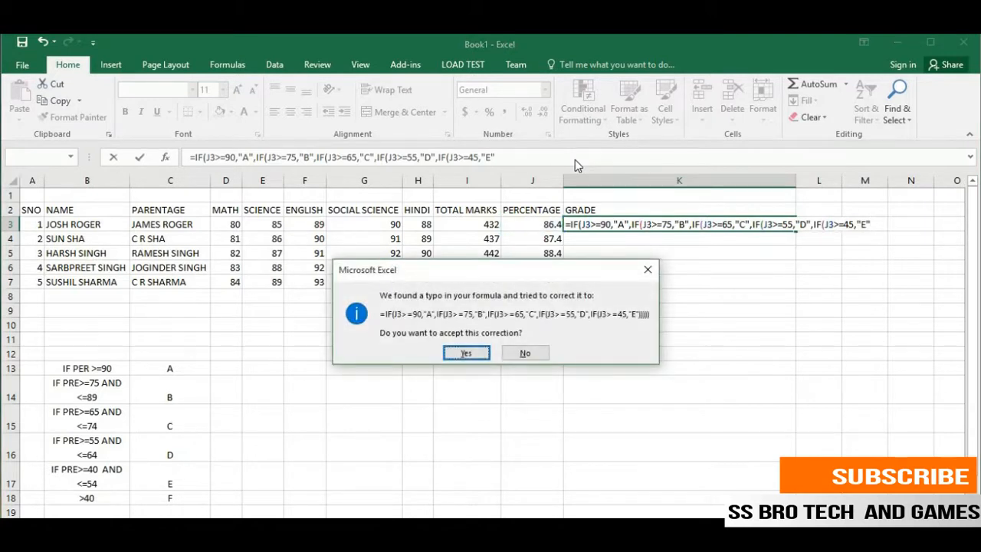
key("Tab")
key("Return")
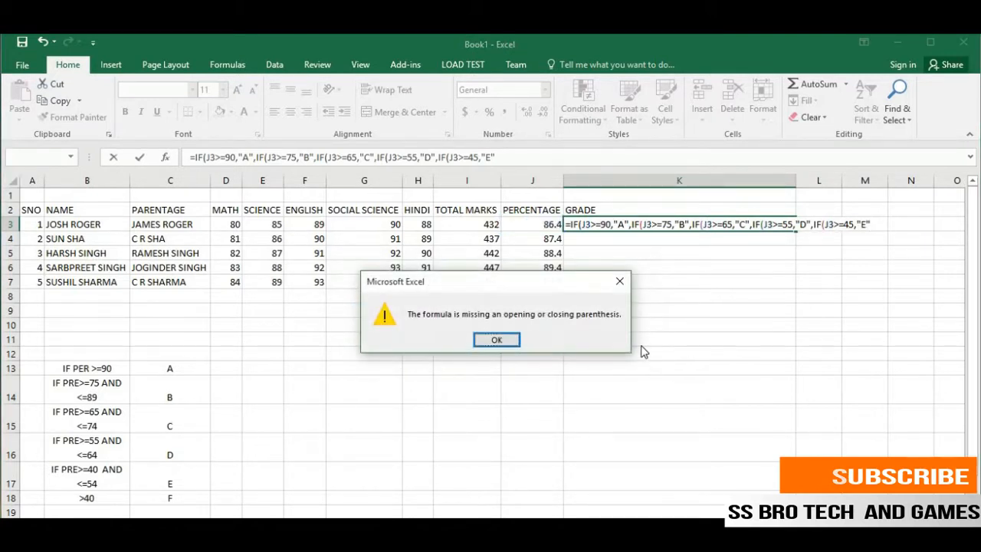
key("Return")
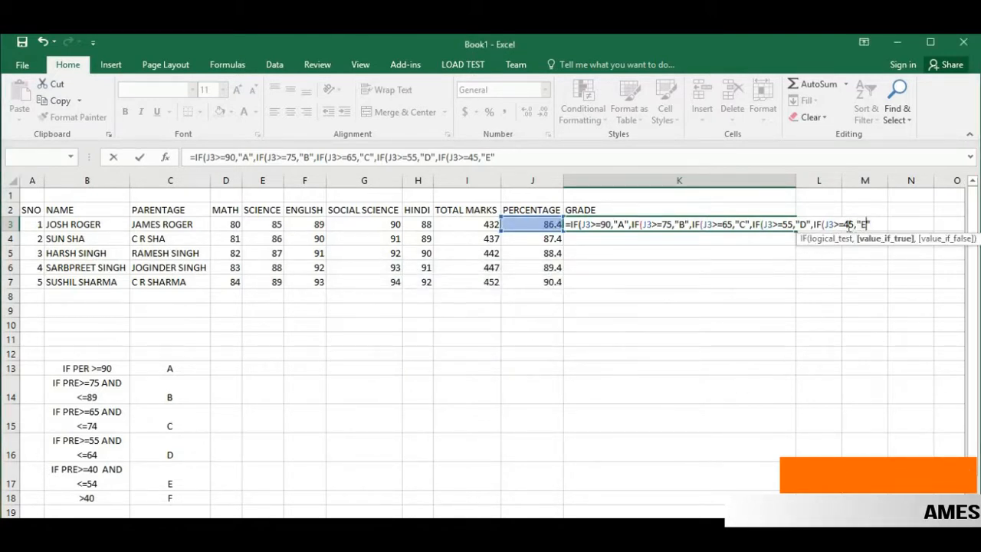
Change the threshold for grade "E" in the K3 formula to 40
key("BackSpace")
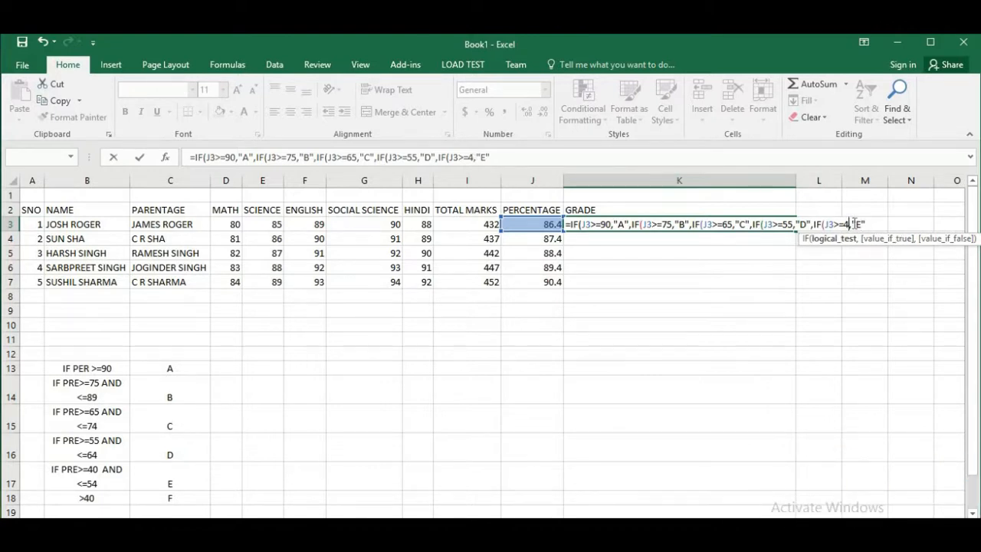
type("0")
key("Right")
key("Right")
key("Right")
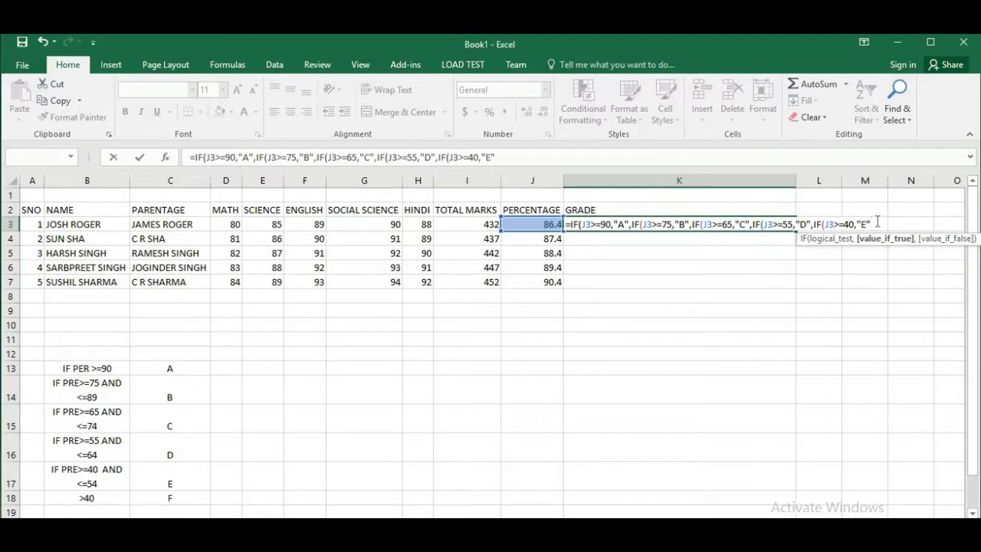
Add "F" as the final false value in the K3 formula, close all five IF functions and commit it
type(",")
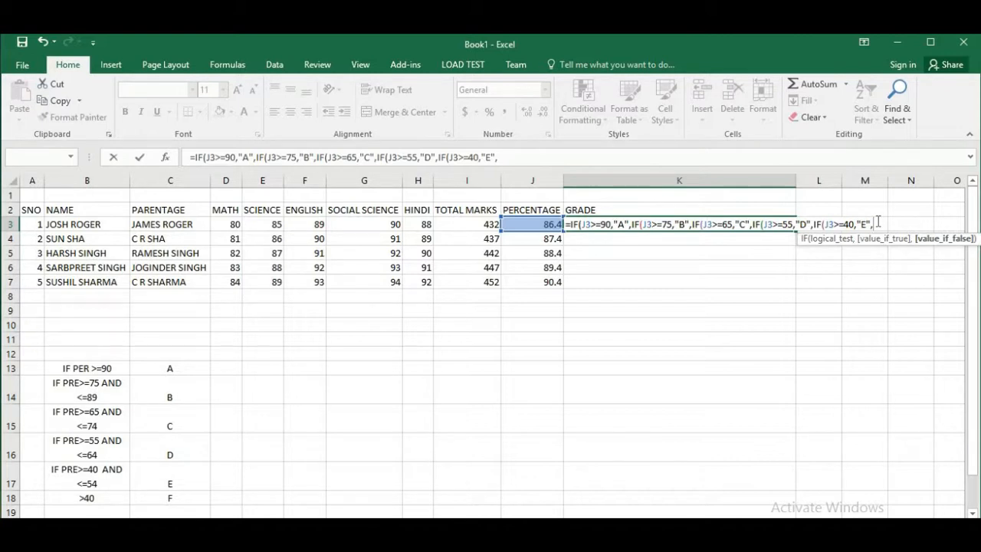
type("\"F\"")
type(")))")
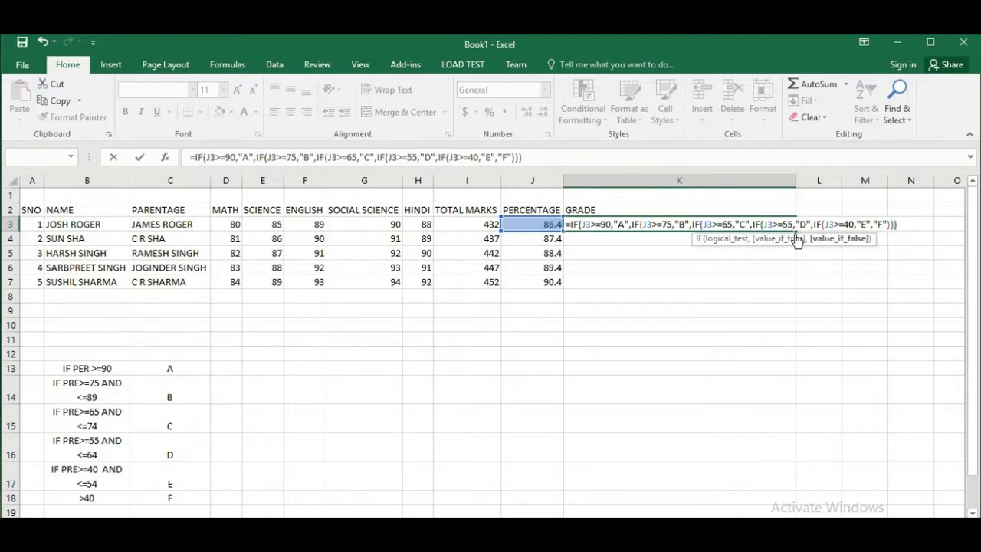
type(")")
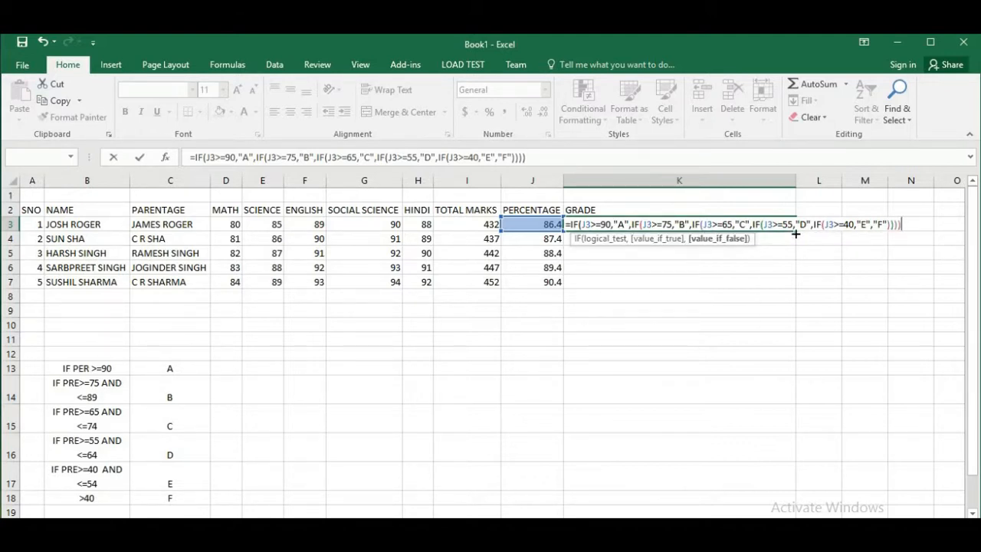
type(")")
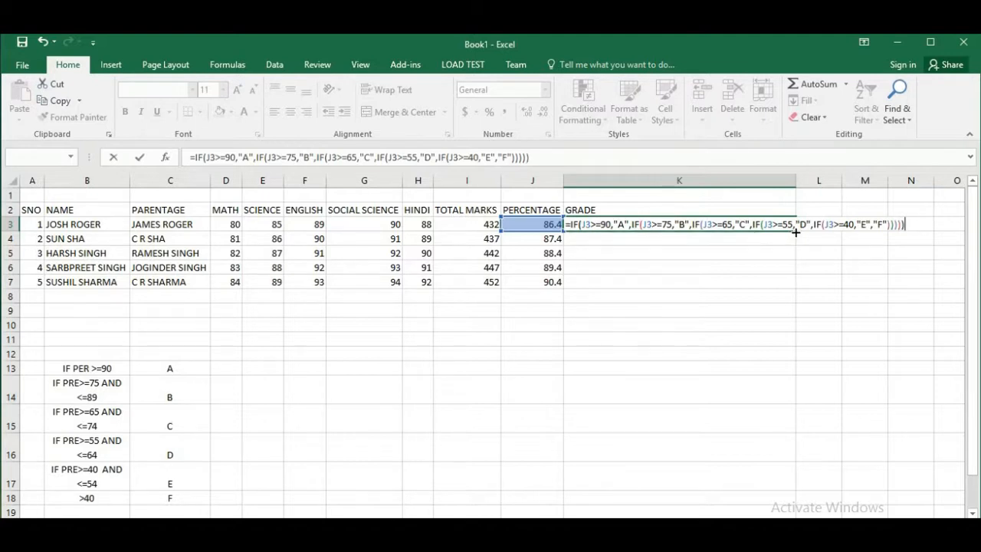
key("Return")
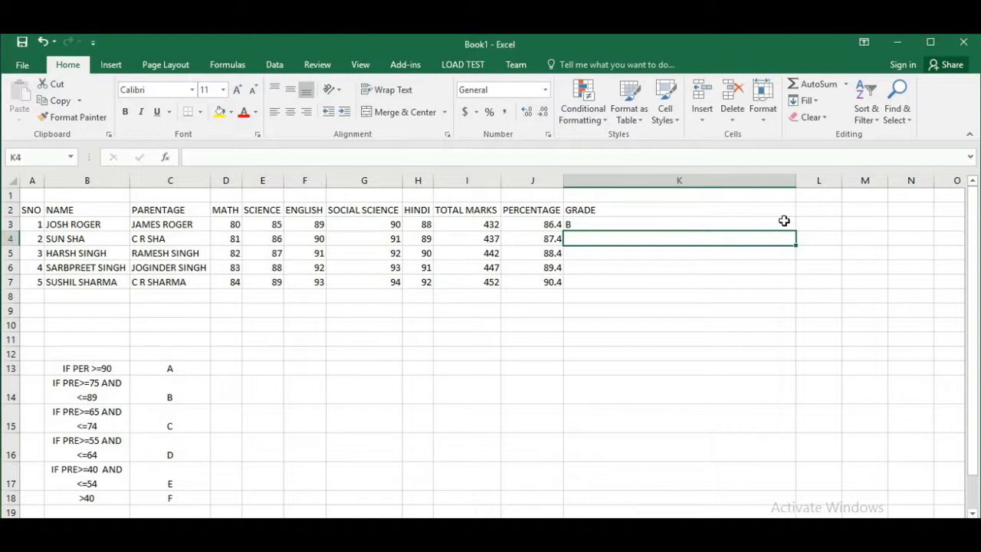
Fill the grade formula from K3 down through K7
left_click(784, 222)
left_click_drag(797, 232, 789, 293)
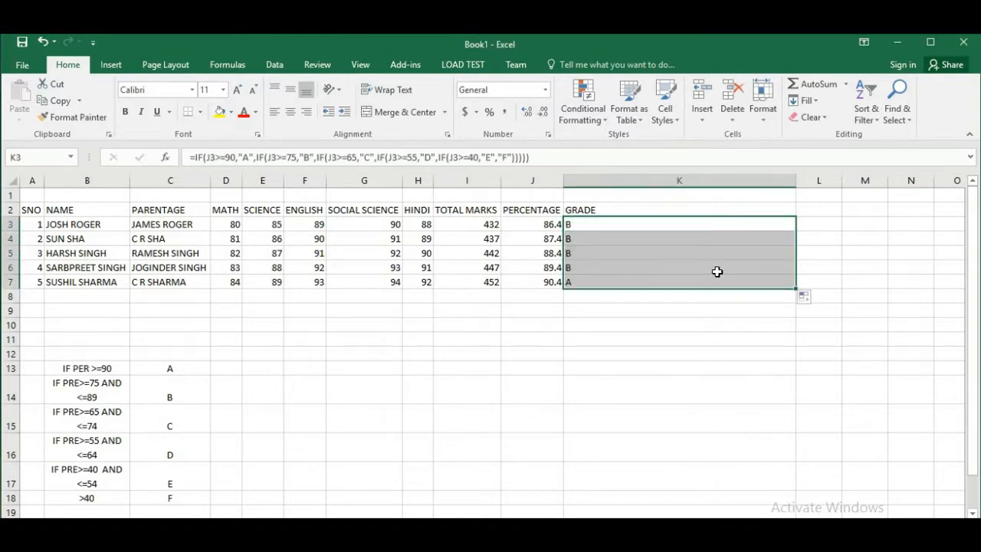
left_click(694, 231)
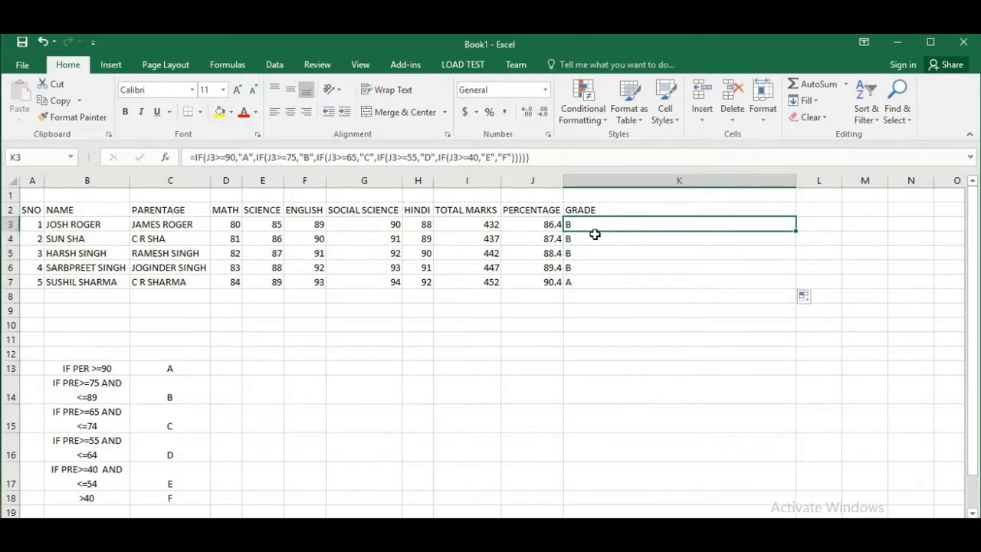
Inspect the copied grade formulas in K4 through K7 and the percentage cell each one references
left_click(596, 238)
double_click(596, 239)
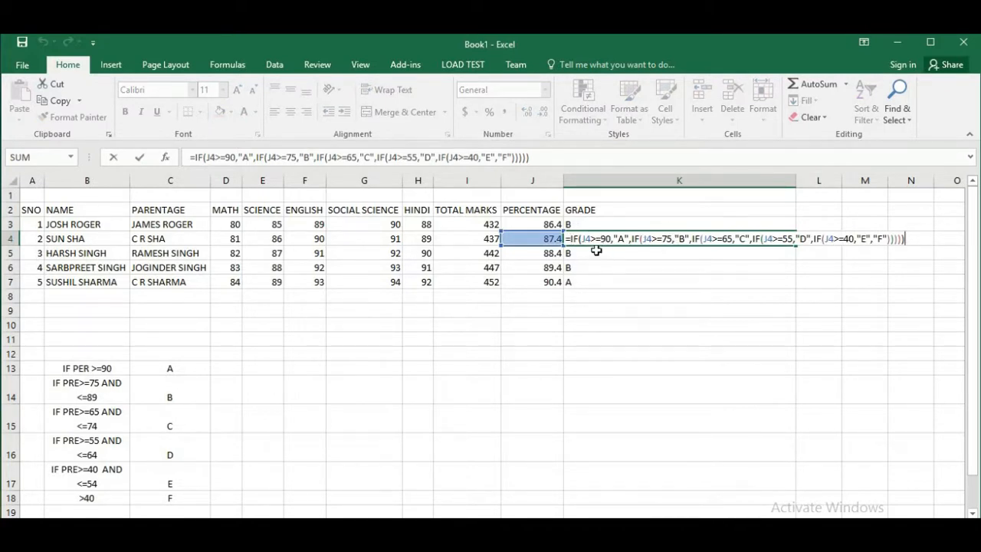
key("Return")
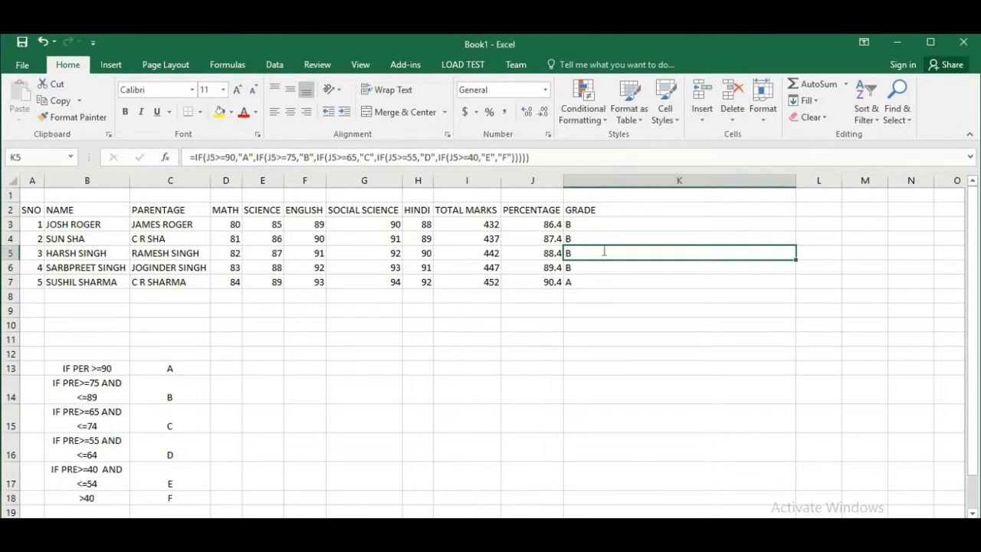
double_click(602, 252)
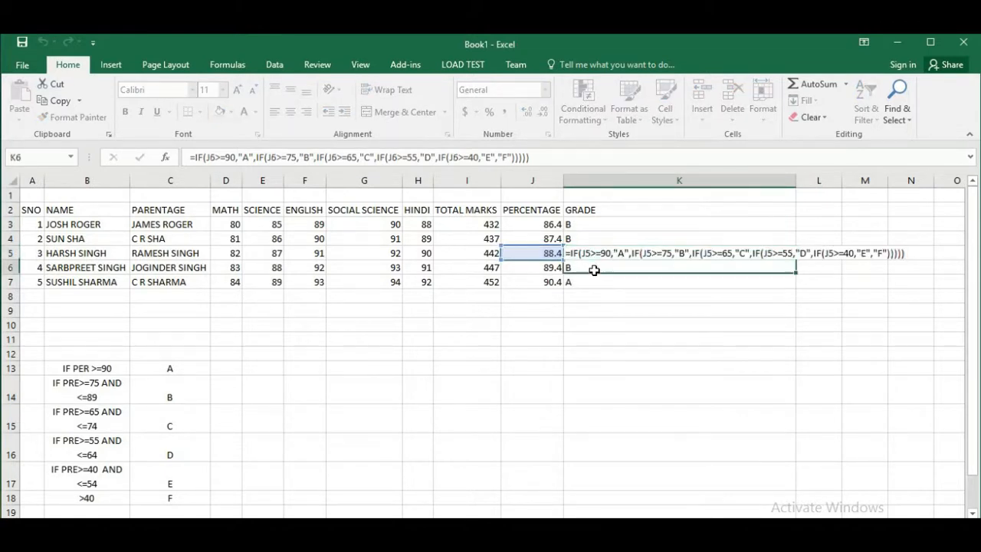
key("Return")
double_click(593, 268)
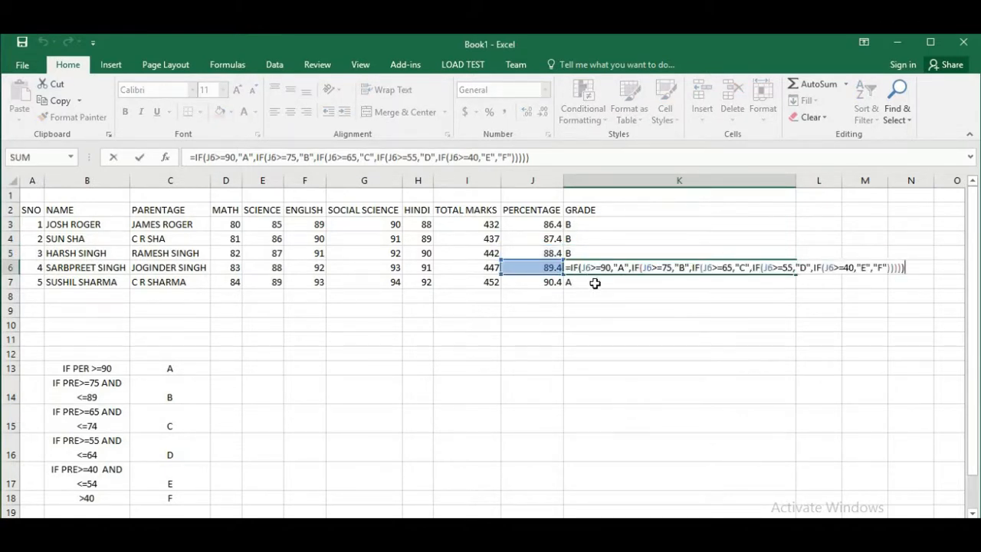
key("Return")
double_click(591, 282)
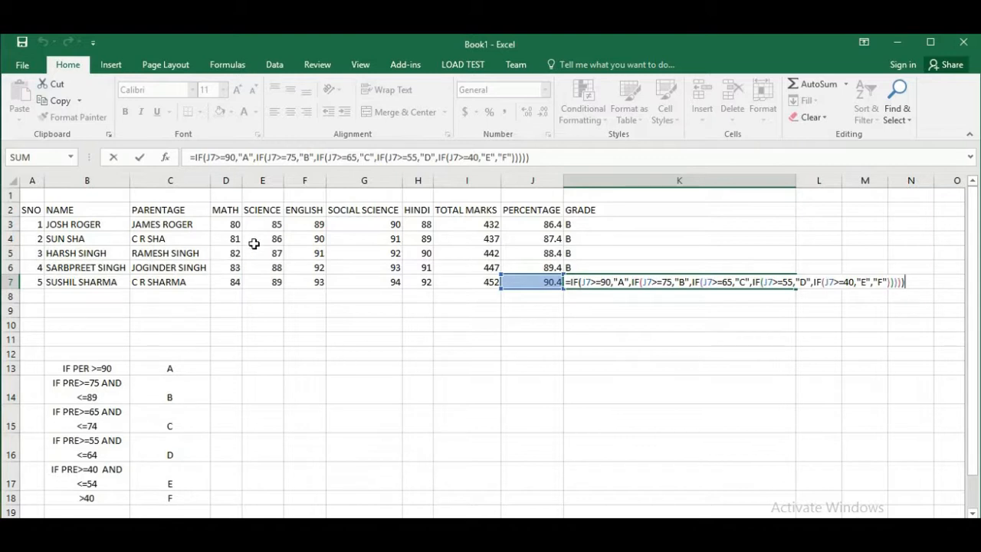
Set all five subject marks of the first student, D3 through H3, to 40
left_click(235, 226)
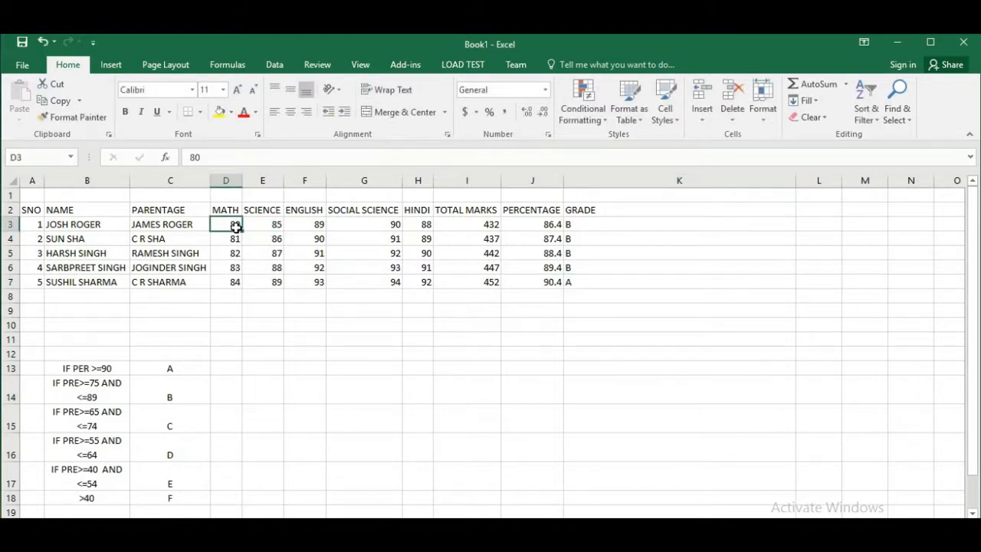
type("40")
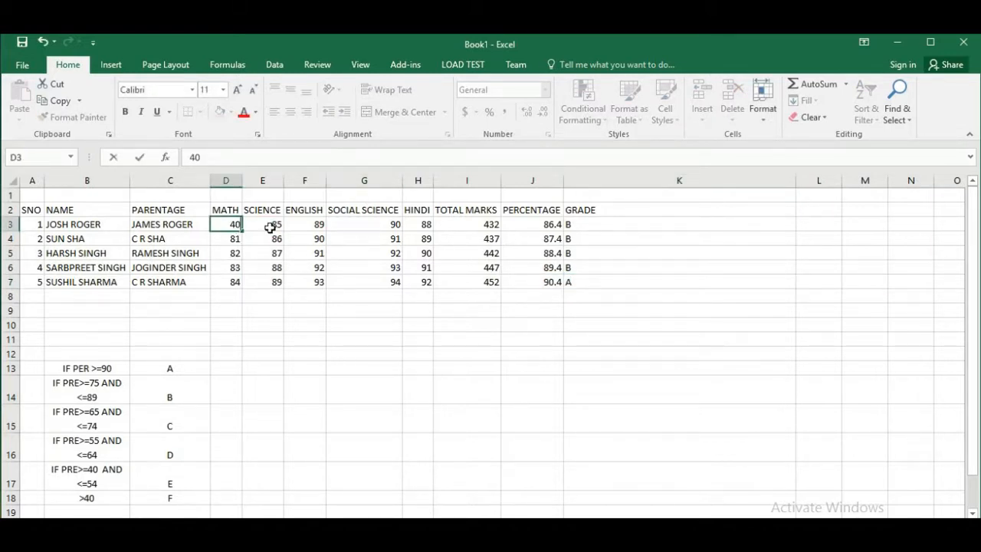
left_click(270, 228)
type("40")
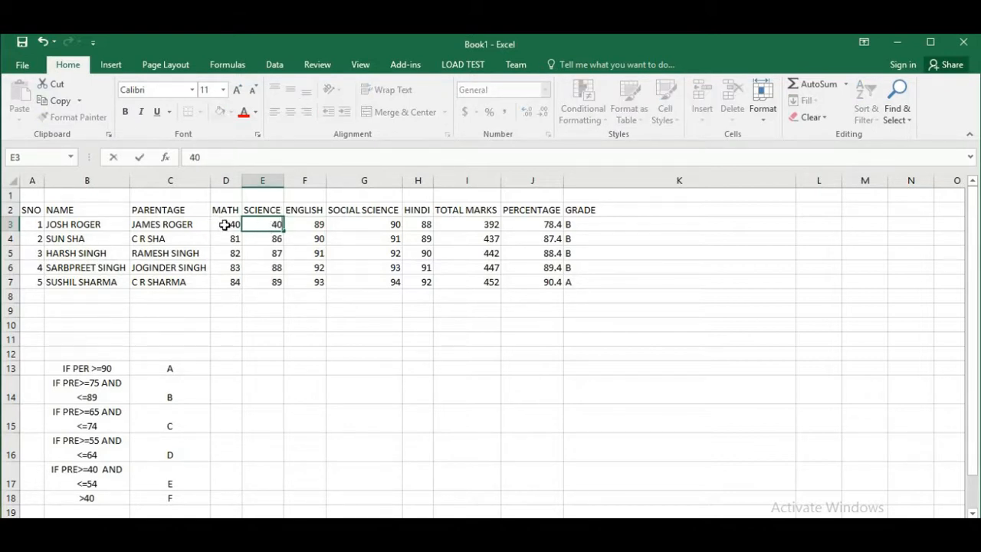
left_click(224, 224)
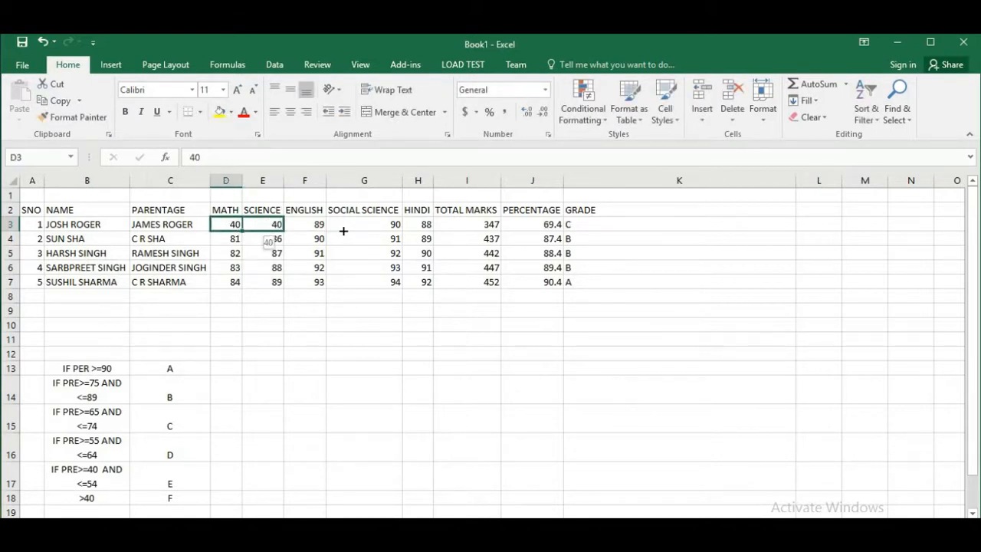
left_click_drag(344, 231, 423, 227)
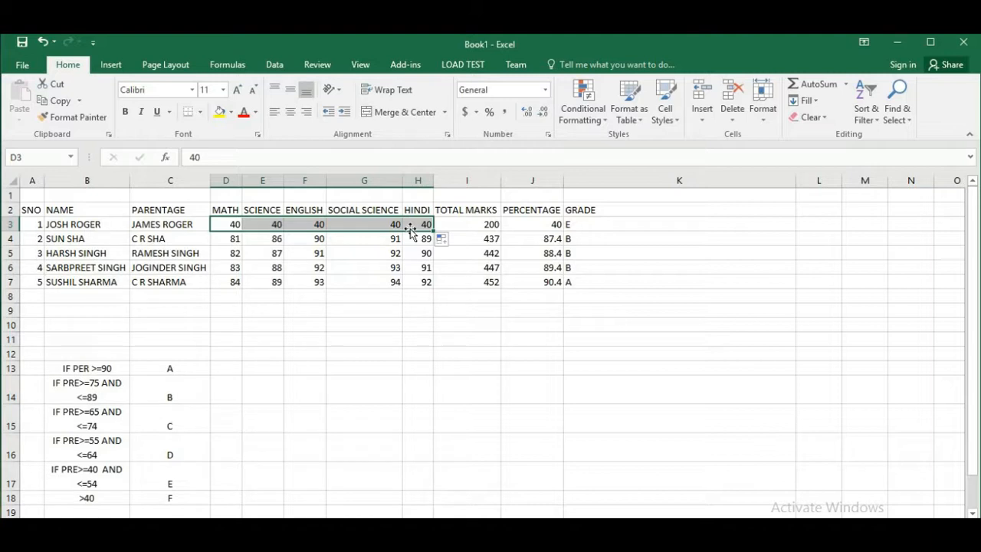
Set all five subject marks of the second student, D4 through H4, to 39
left_click(239, 238)
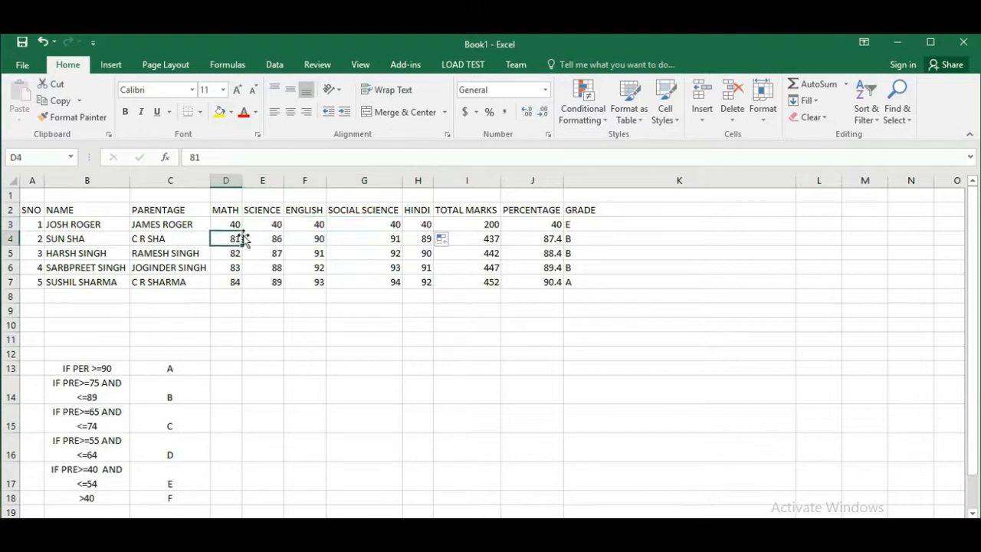
type("39")
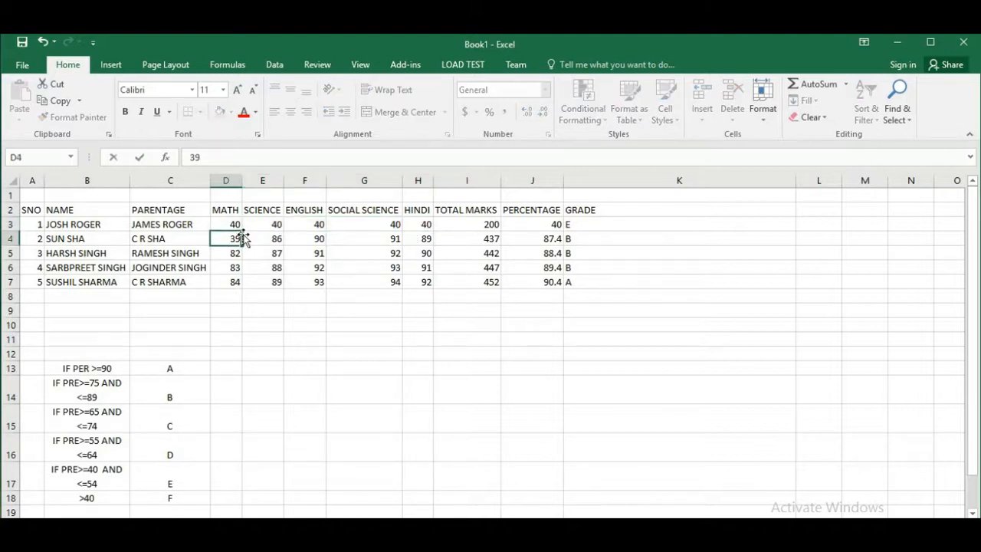
left_click_drag(242, 245, 426, 252)
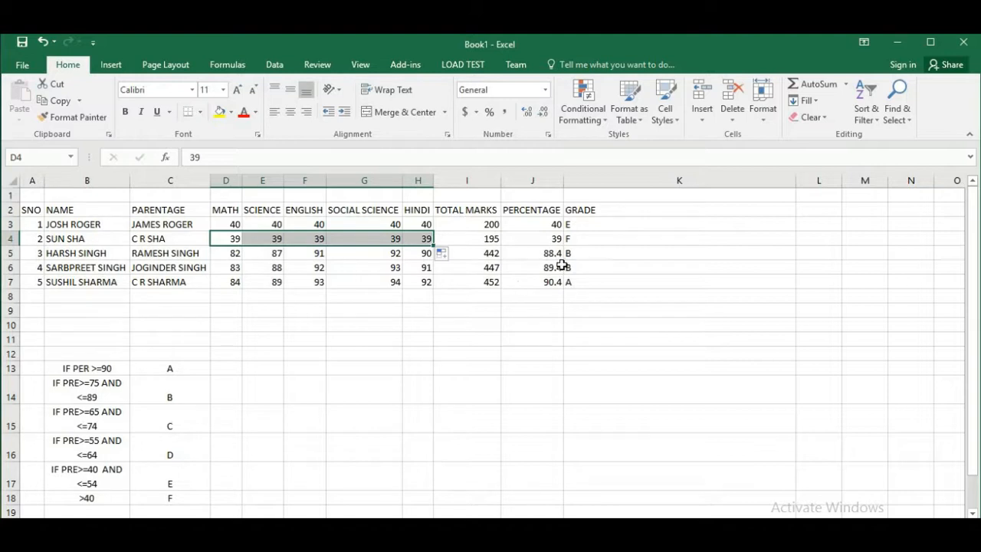
Review the grade formulas in K3, K4 and K5 against the percentages they reference
left_click(590, 222)
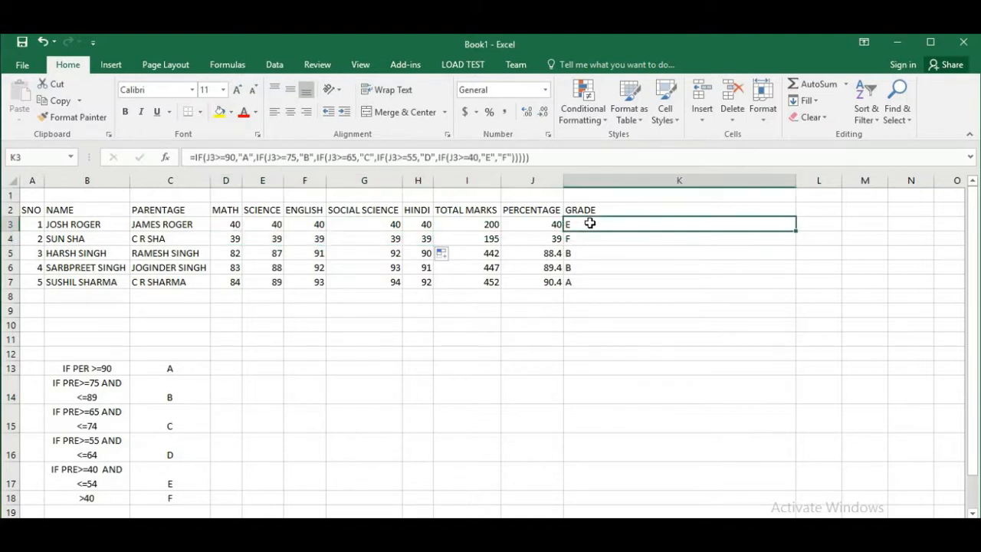
double_click(590, 222)
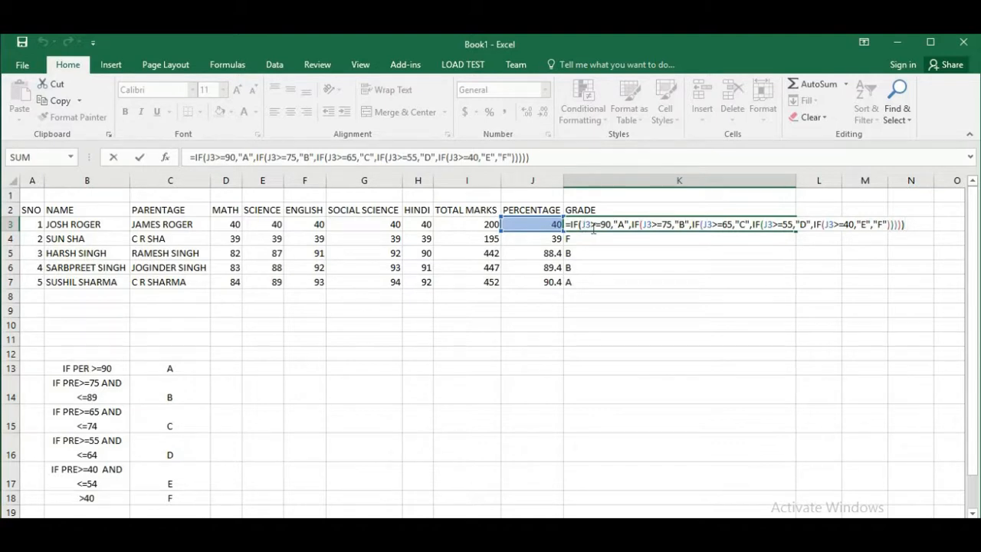
left_click(595, 224)
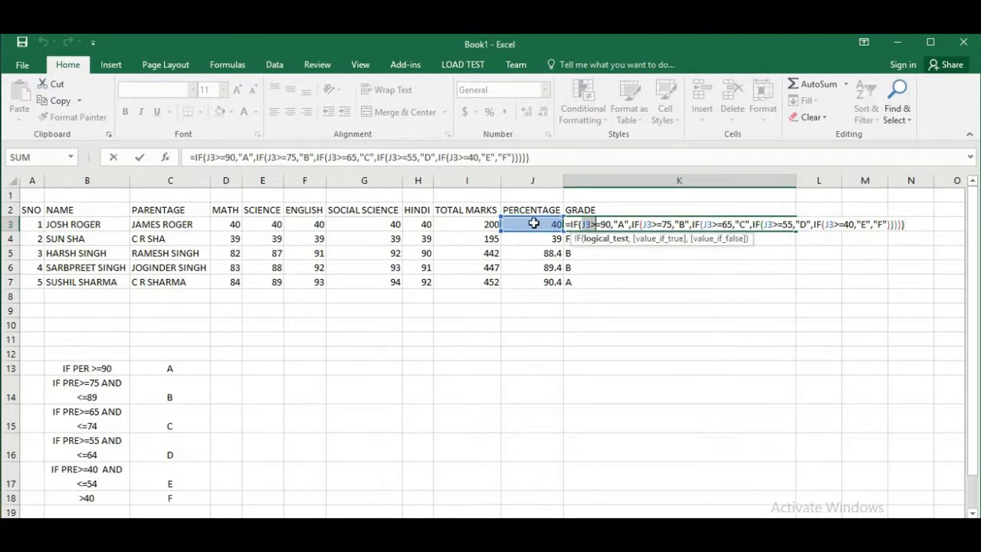
key("Return")
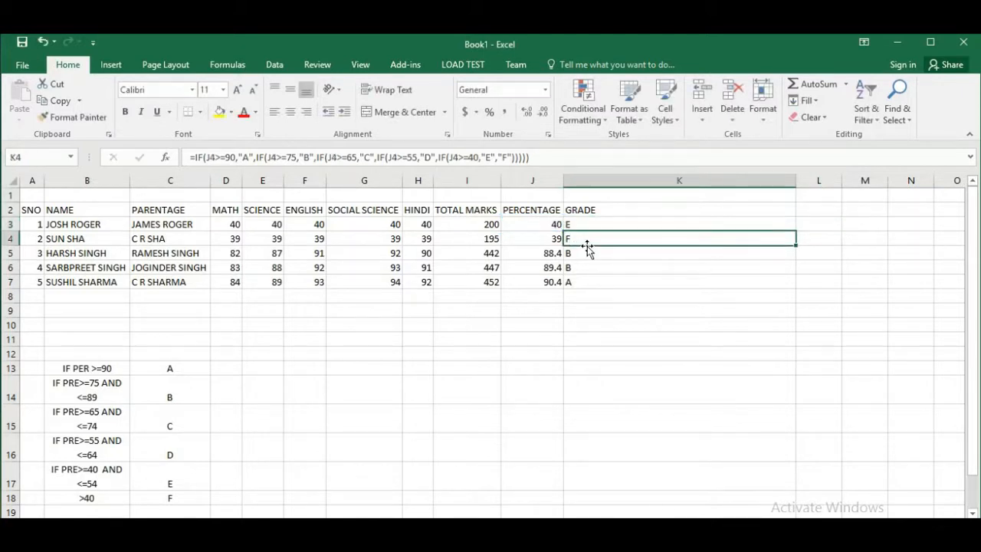
double_click(582, 240)
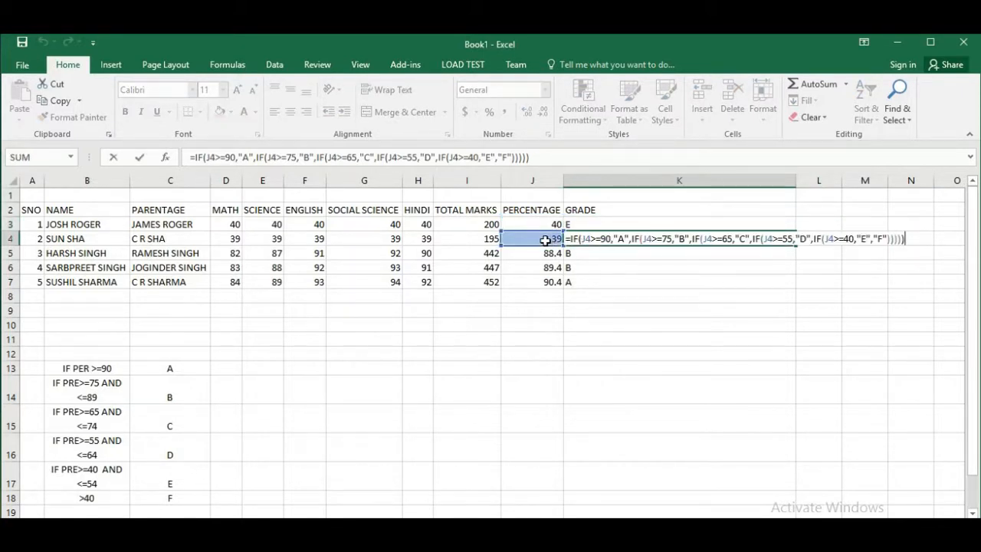
key("Return")
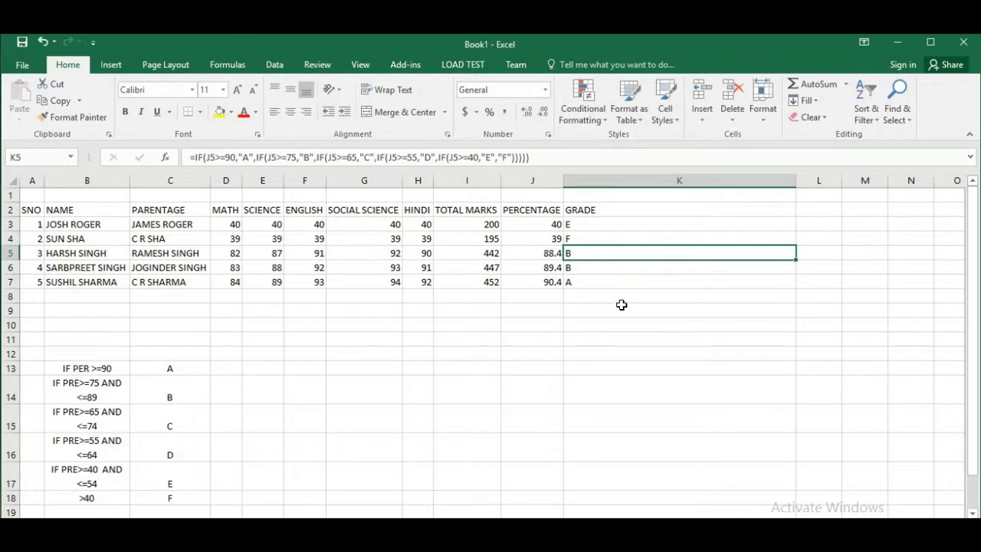
key("F2")
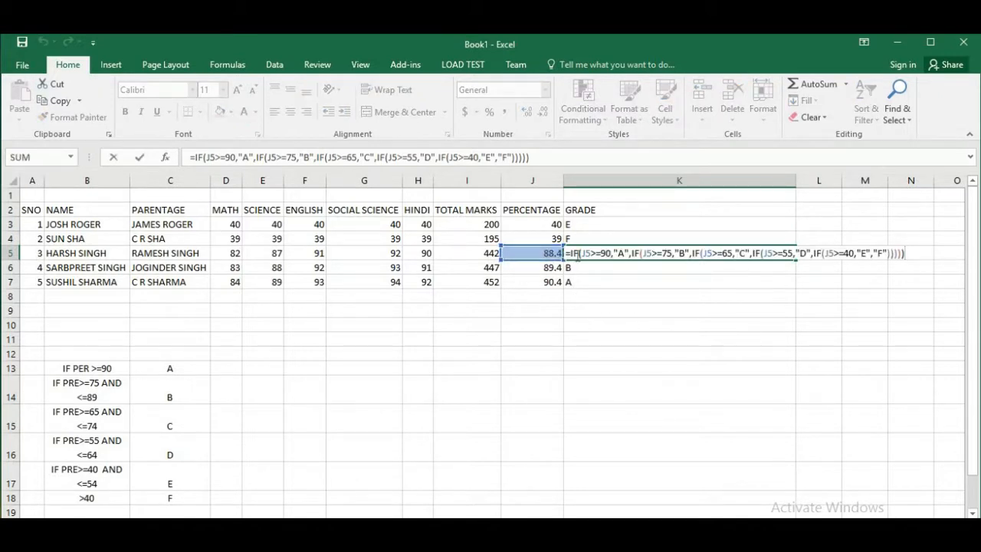